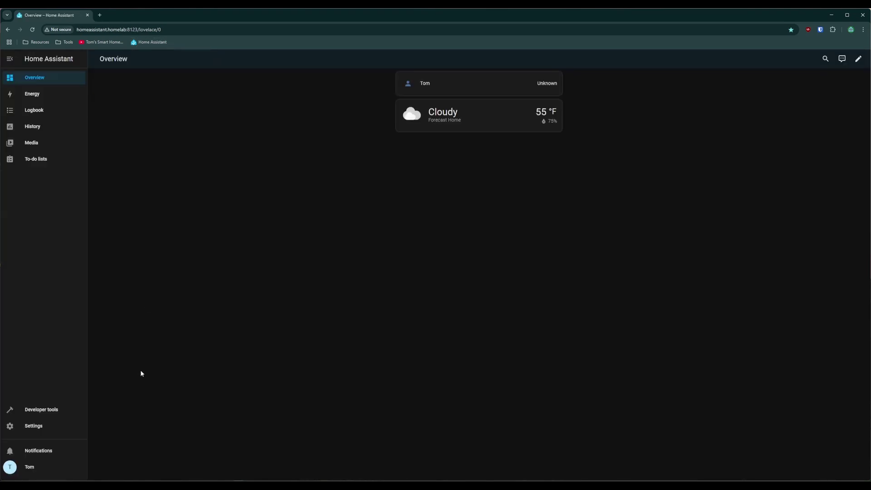
# - Search the Home Assistant Add-on Store for 'zwave js u' to find Z-Wave JS UI
pyautogui.click(37, 428)
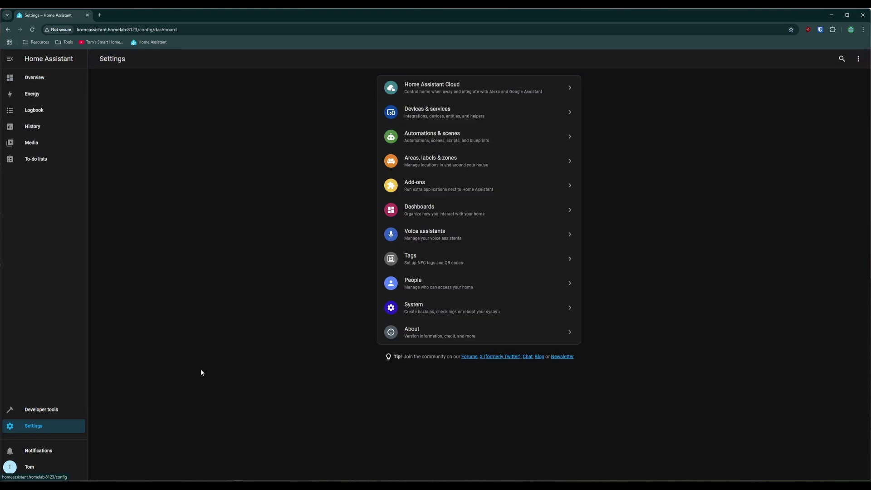
pyautogui.click(454, 186)
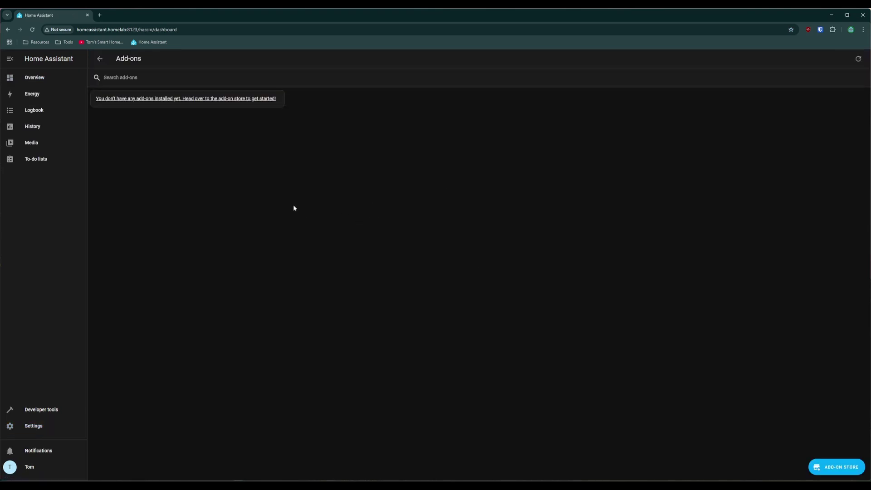
pyautogui.click(849, 470)
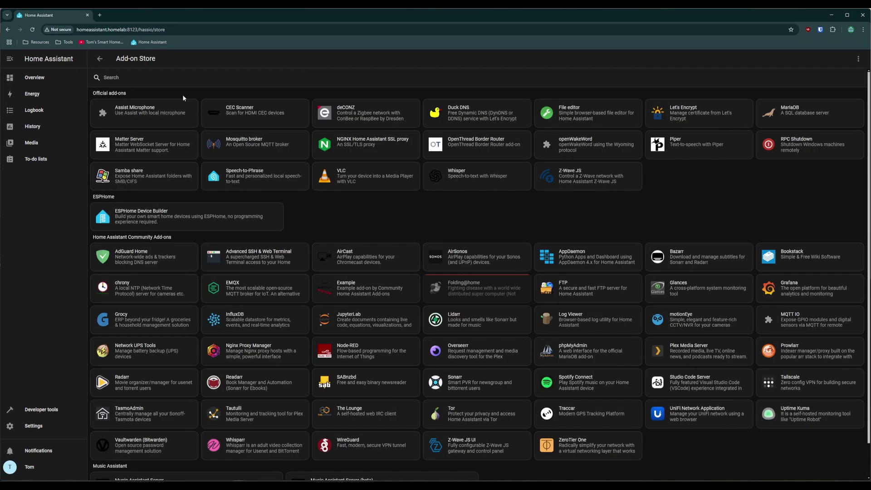
pyautogui.click(189, 78)
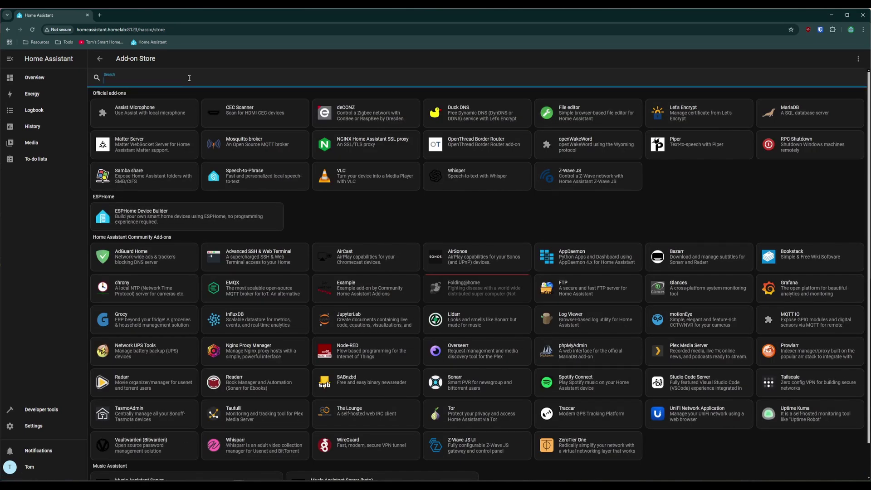
pyautogui.write('zwave js ui')
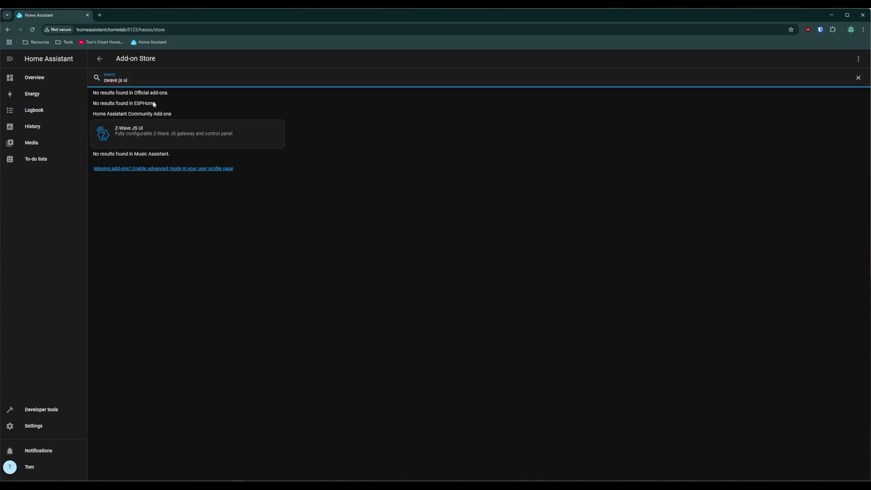
# - Install the Z-Wave JS UI add-on with watchdog and the sidebar entry enabled
pyautogui.click(148, 134)
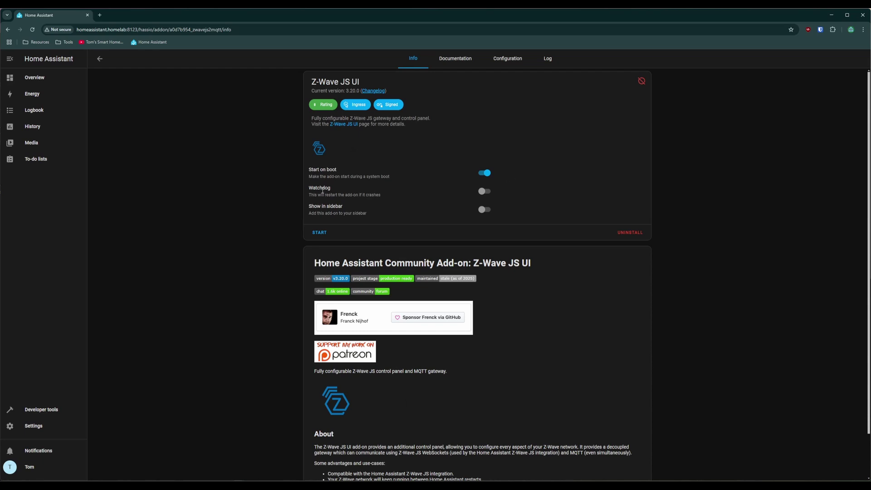
pyautogui.moveTo(322, 192); pyautogui.dragTo(376, 196)
pyautogui.click(376, 196)
pyautogui.click(484, 192)
pyautogui.click(483, 211)
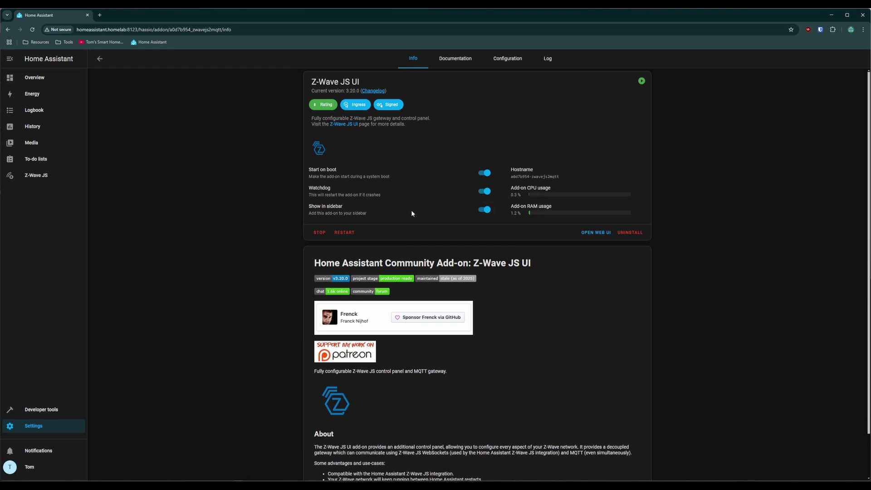
# - Open Z-Wave JS from the sidebar, dismiss the usage statistics prompt and disable changelogs
pyautogui.click(54, 177)
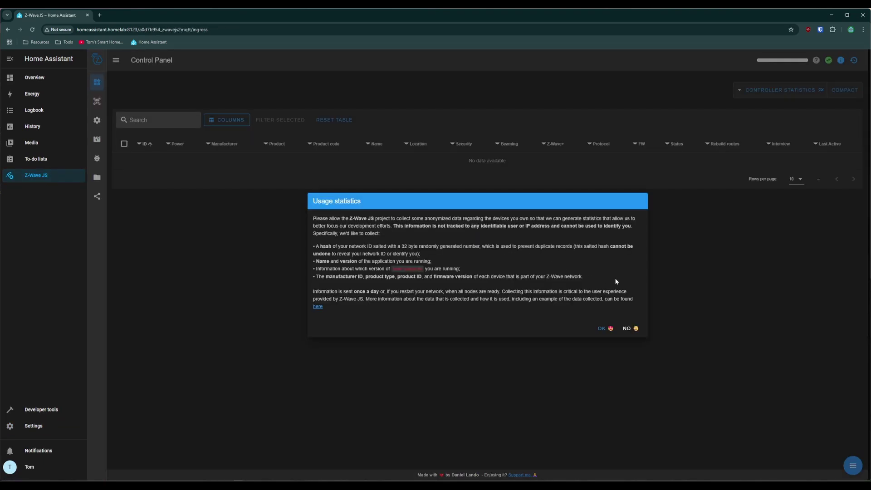
pyautogui.click(629, 329)
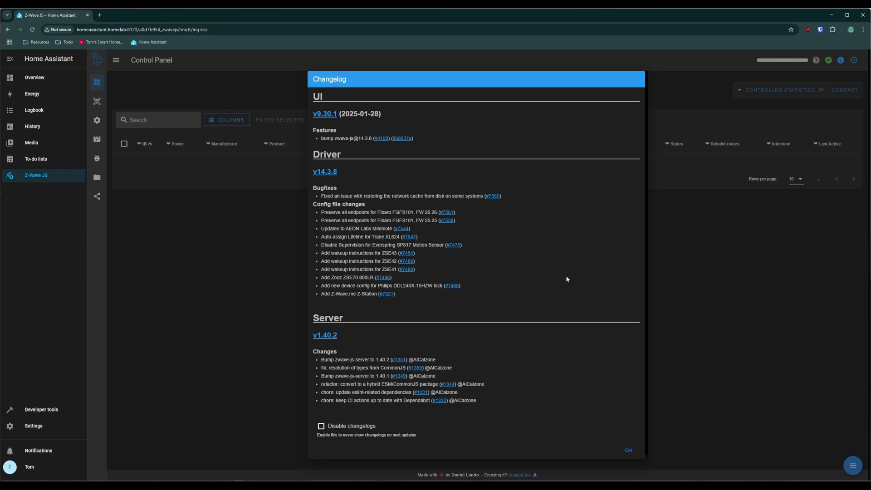
pyautogui.click(322, 427)
pyautogui.click(629, 451)
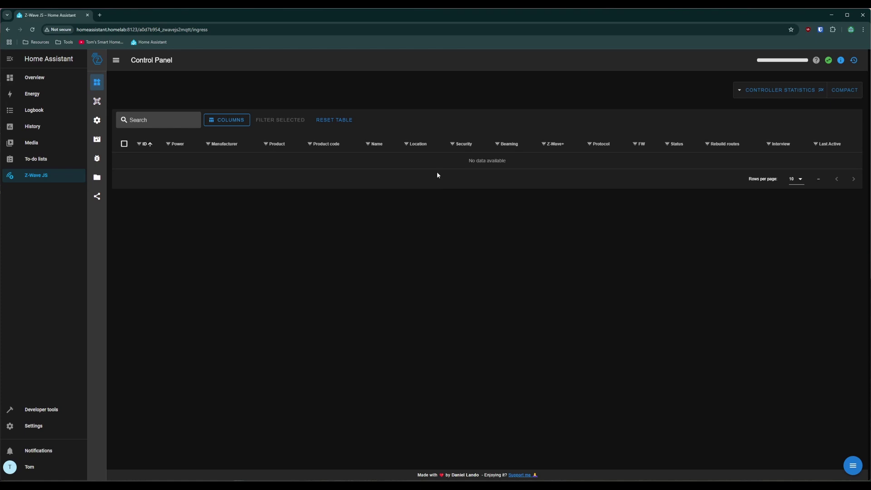
# - Choose /dev/ttyAMA0 as the Serial Port in the Z-Wave settings section
pyautogui.click(98, 121)
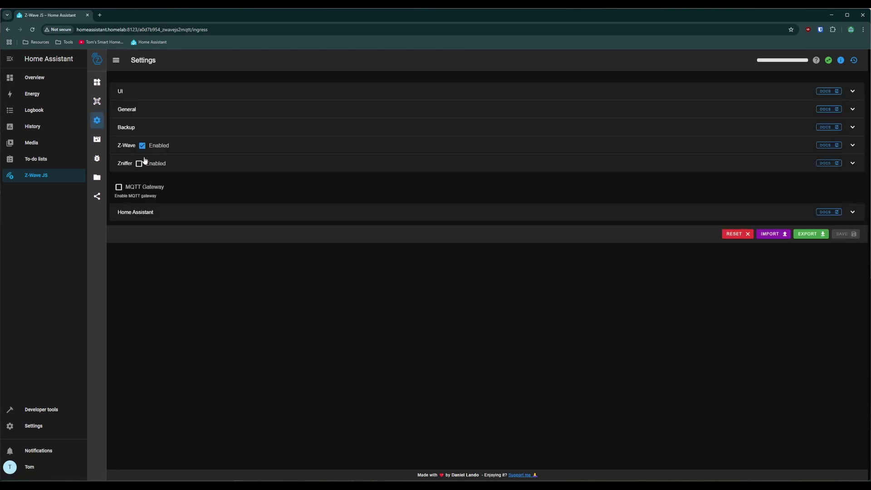
pyautogui.click(189, 148)
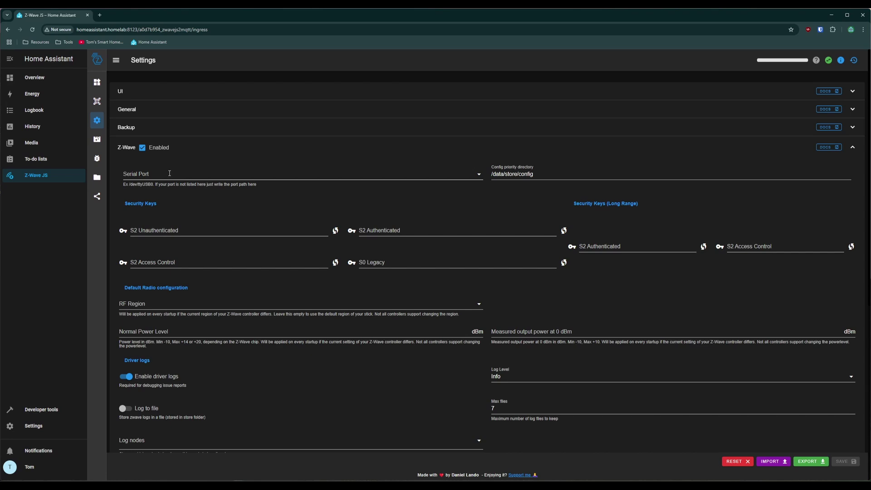
pyautogui.click(169, 173)
pyautogui.click(184, 188)
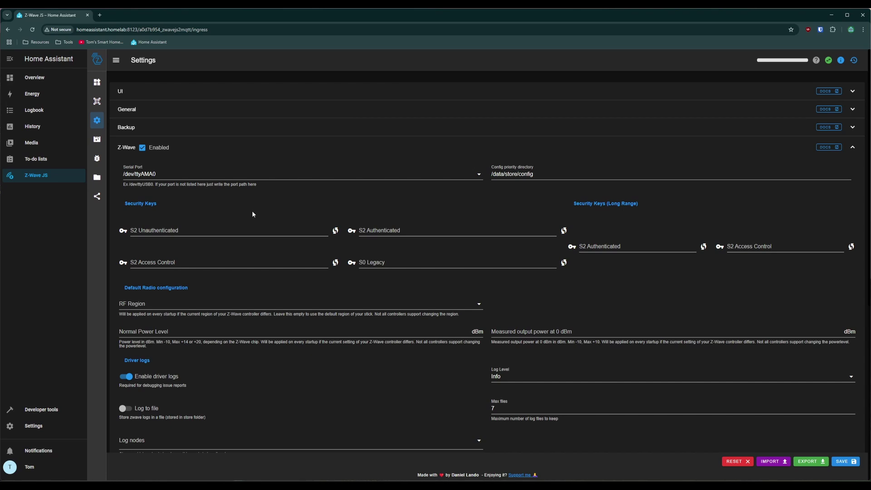
# - Regenerate the S2 Unauthenticated, S2 Access Control and both Long Range S2 keys
pyautogui.click(336, 230)
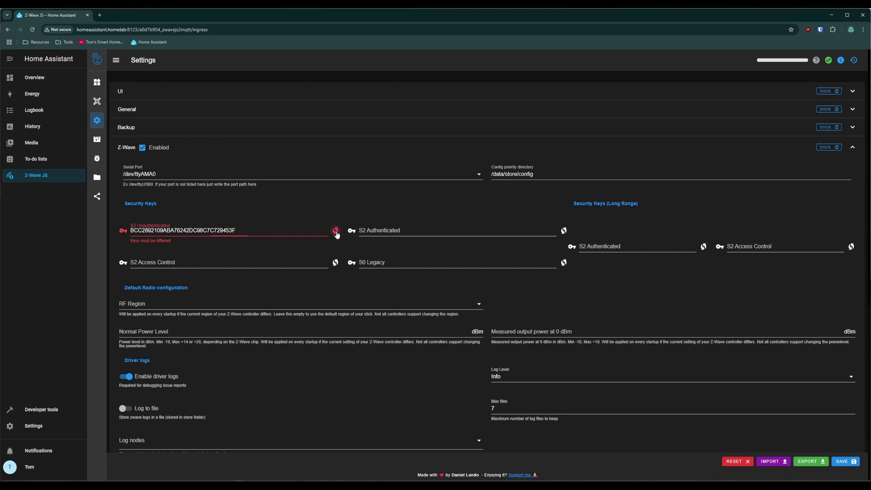
pyautogui.click(334, 263)
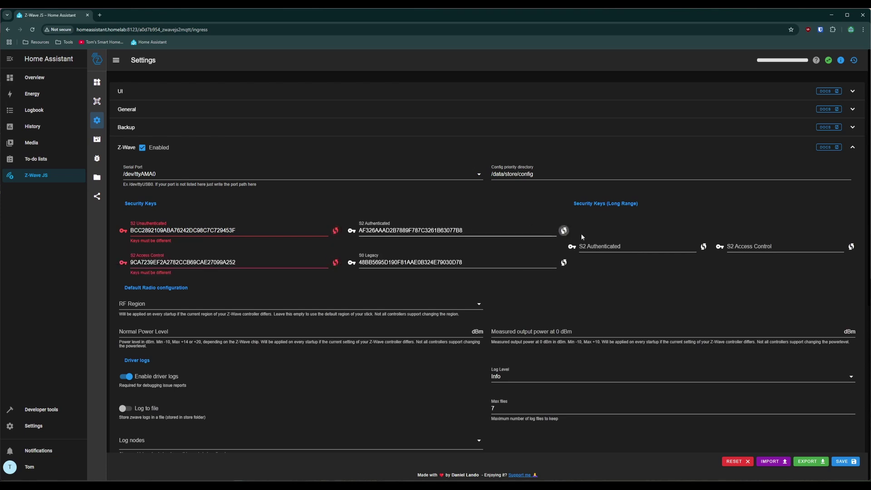
pyautogui.click(703, 246)
pyautogui.click(851, 247)
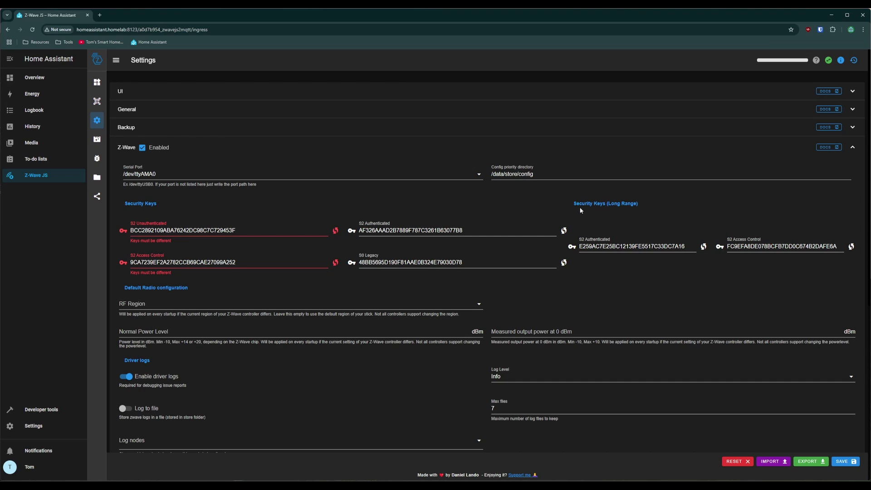
# - Check the S0 Legacy key value and focus the S2 Authenticated key field
pyautogui.moveTo(574, 204); pyautogui.dragTo(639, 205)
pyautogui.click(640, 206)
pyautogui.doubleClick(389, 264)
pyautogui.click(391, 280)
pyautogui.click(385, 224)
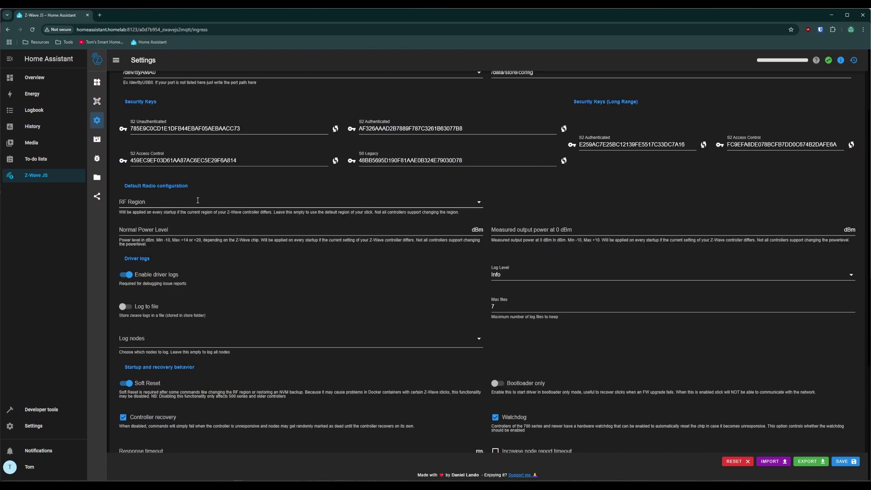
# - Review the RF region list without changing it, then scroll down to startup and recovery options
pyautogui.click(196, 201)
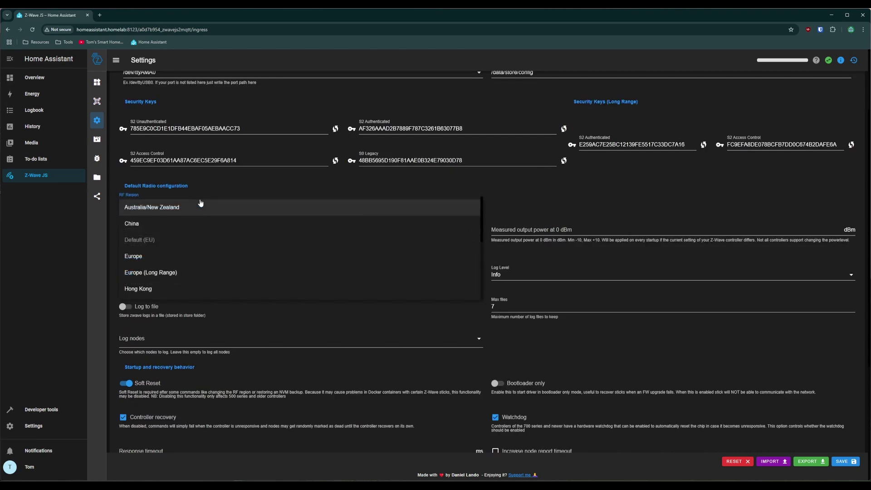
pyautogui.click(198, 192)
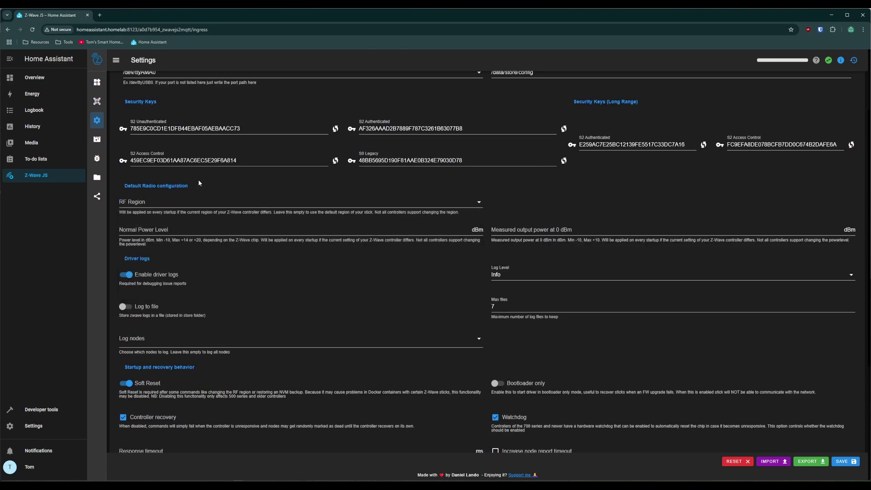
pyautogui.click(194, 203)
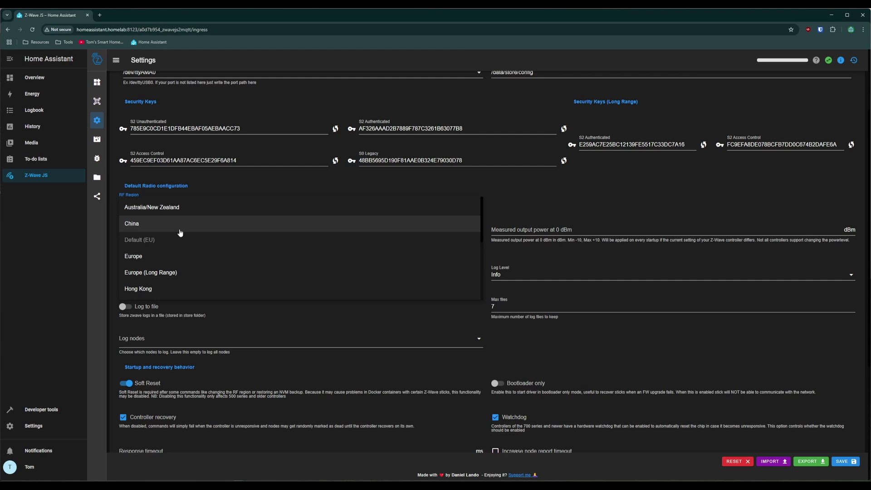
pyautogui.scroll(-3, 208, 233)
pyautogui.scroll(3, 208, 234)
pyautogui.click(210, 193)
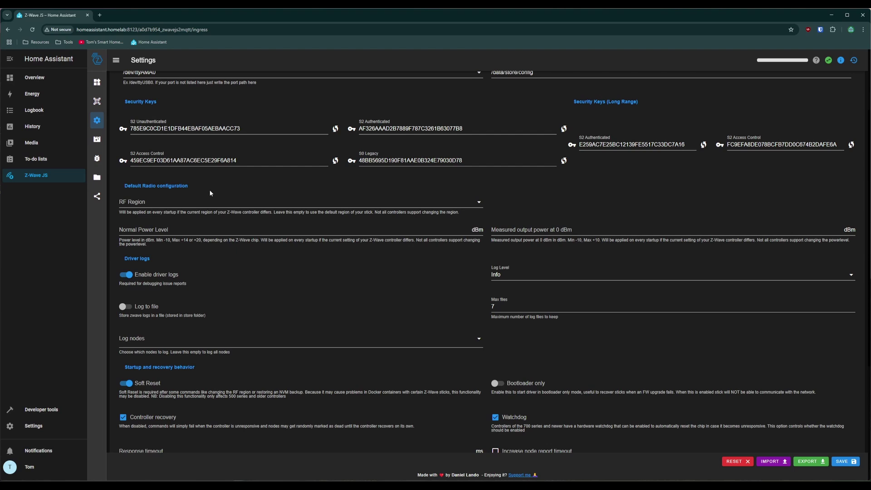
pyautogui.scroll(-4, 164, 190)
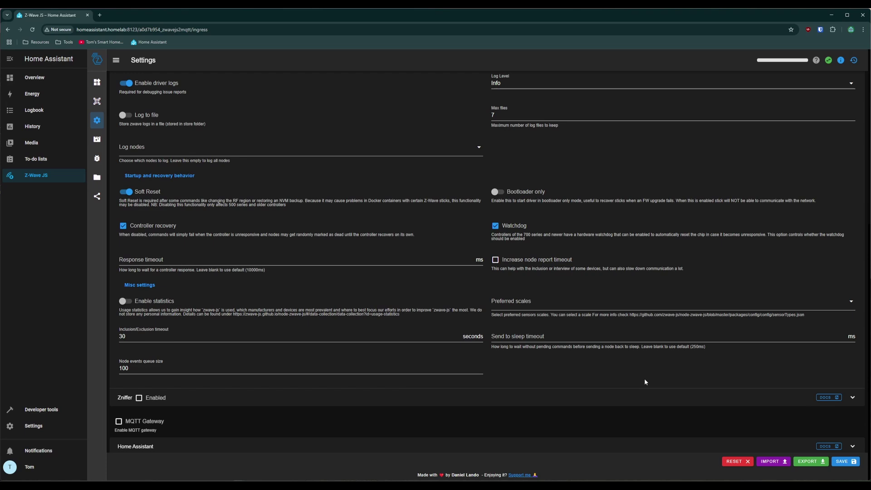
# - Save the changed Z-Wave settings and collapse the Z-Wave section
pyautogui.click(843, 461)
pyautogui.scroll(6, 851, 273)
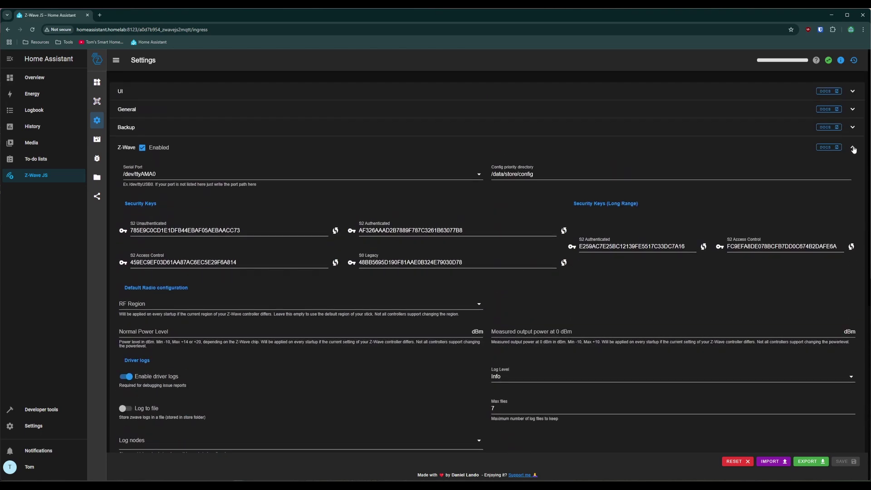
pyautogui.click(854, 148)
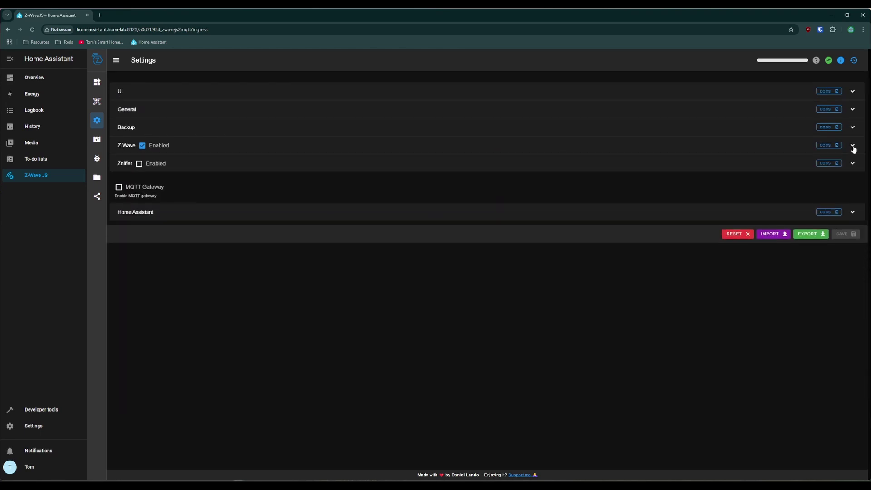
# - Check the Home Assistant WS Server settings, leave Server Host blank, and return to Control Panel
pyautogui.click(853, 213)
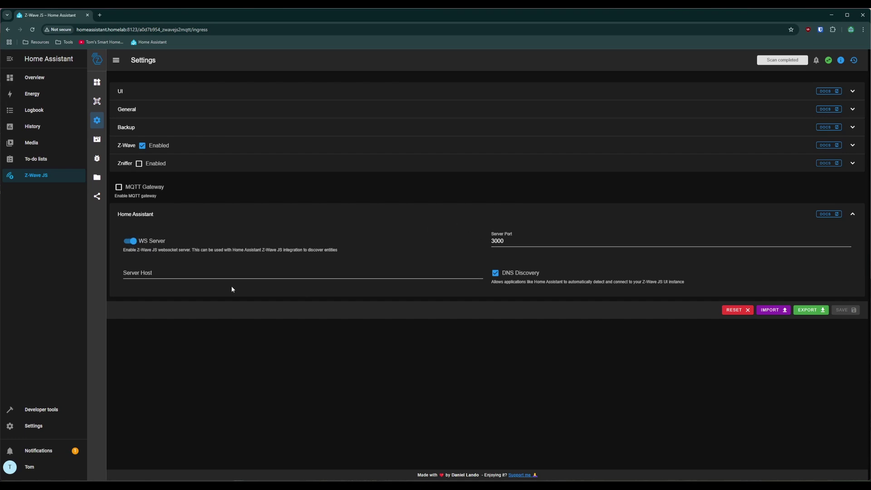
pyautogui.click(201, 275)
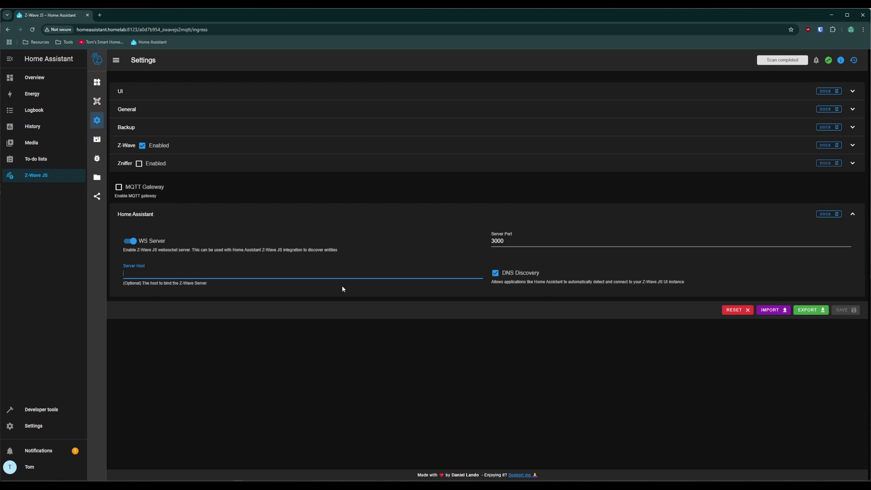
pyautogui.click(442, 291)
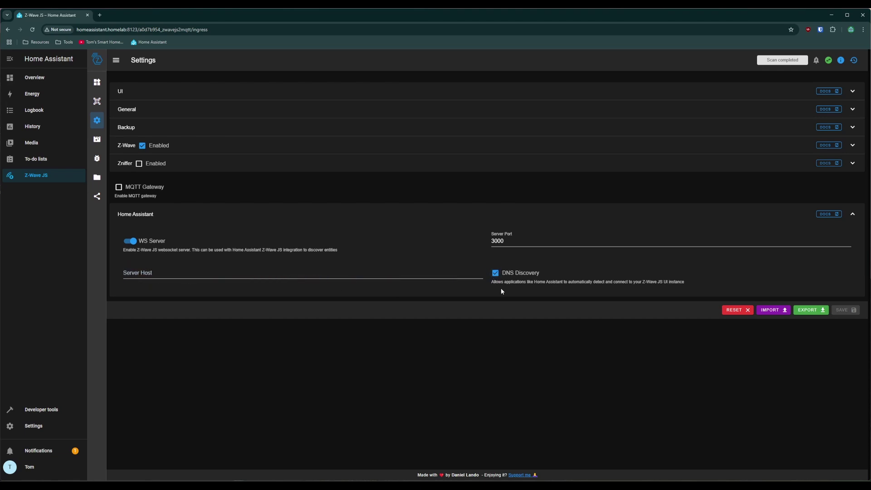
pyautogui.click(96, 82)
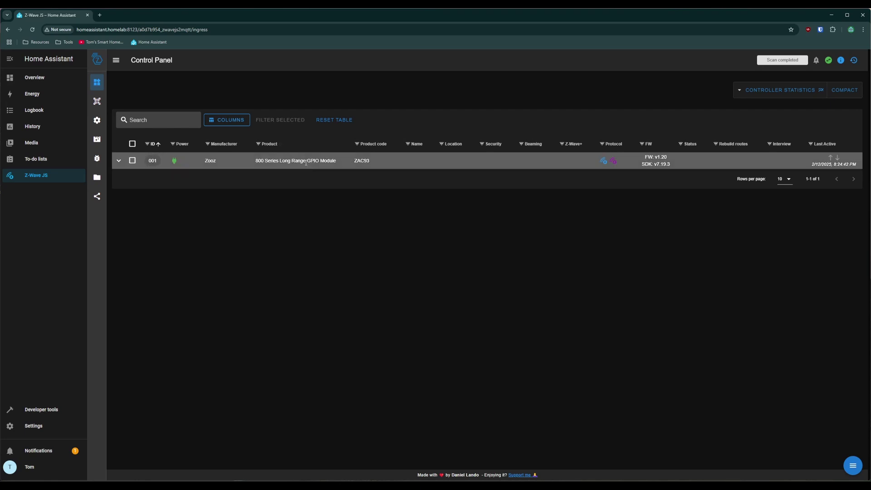
# - Start an OTW firmware update from controller node 001's advanced actions and read the warning
pyautogui.click(119, 161)
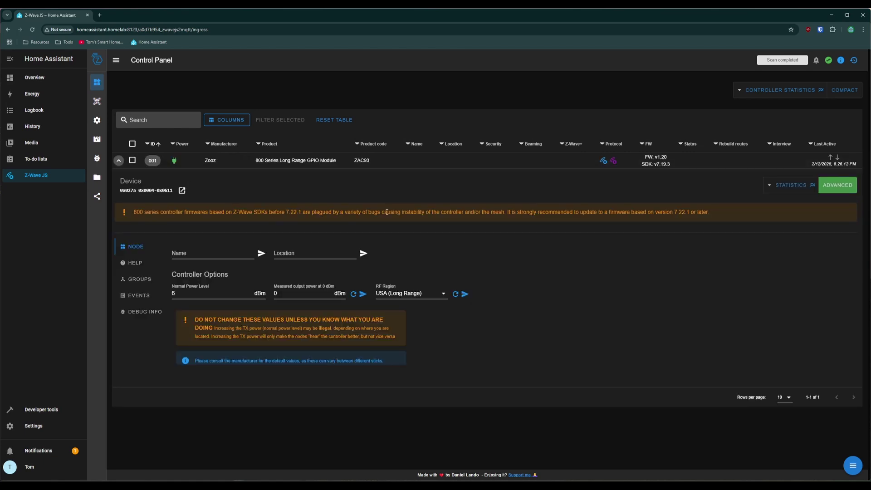
pyautogui.click(832, 191)
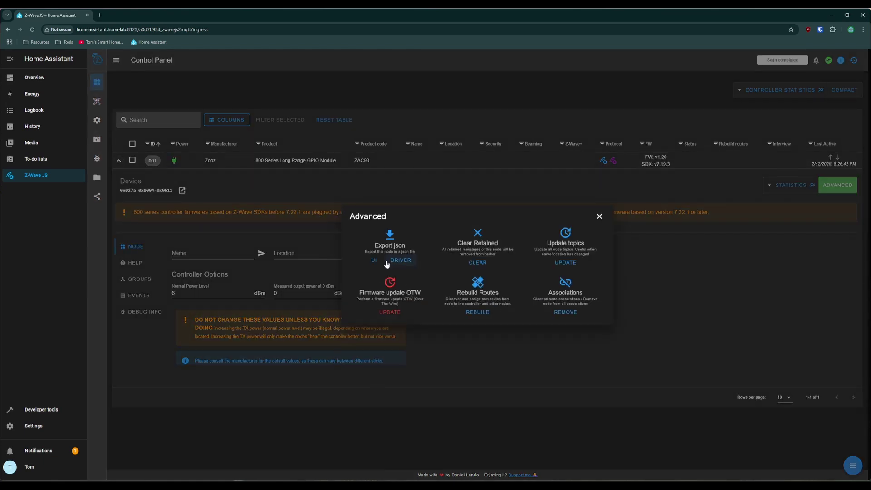
pyautogui.click(389, 312)
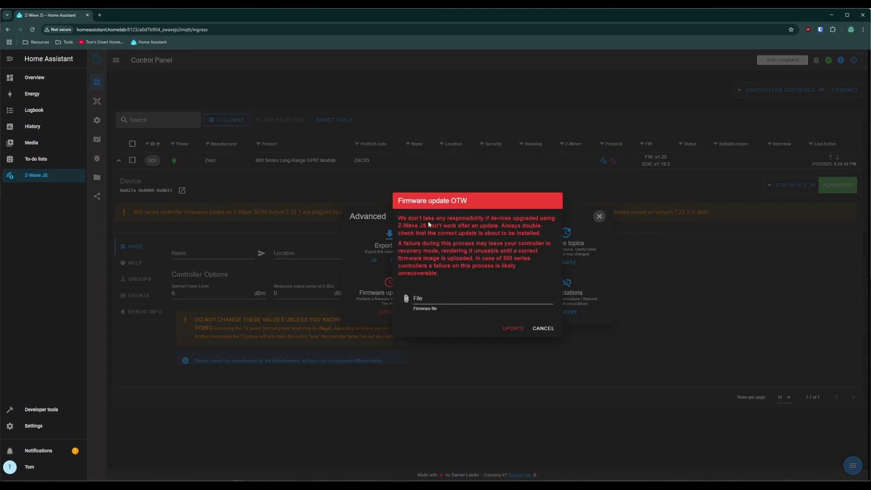
pyautogui.moveTo(398, 219); pyautogui.dragTo(543, 232)
pyautogui.click(535, 237)
# - Search Google for 'zooz zac93 firmware' and open Zooz's OTA Firmware Files page
pyautogui.click(100, 15)
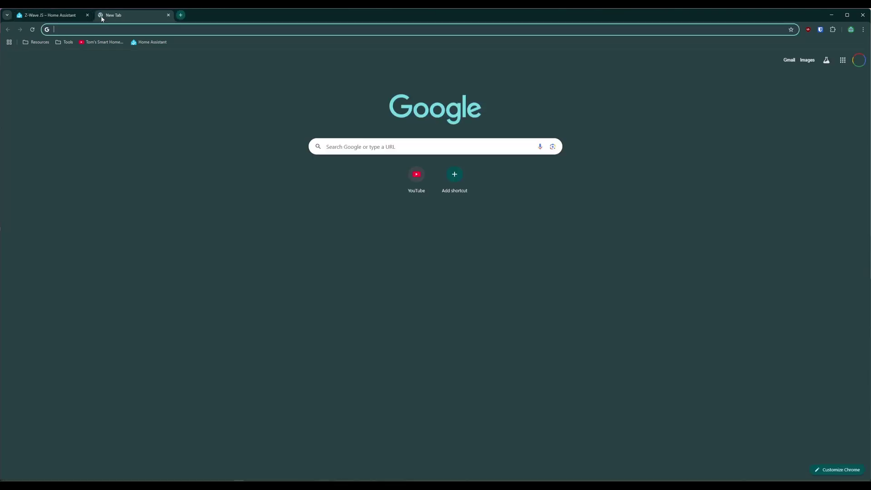
pyautogui.write('zooz zac93 firmware')
pyautogui.press('Return')
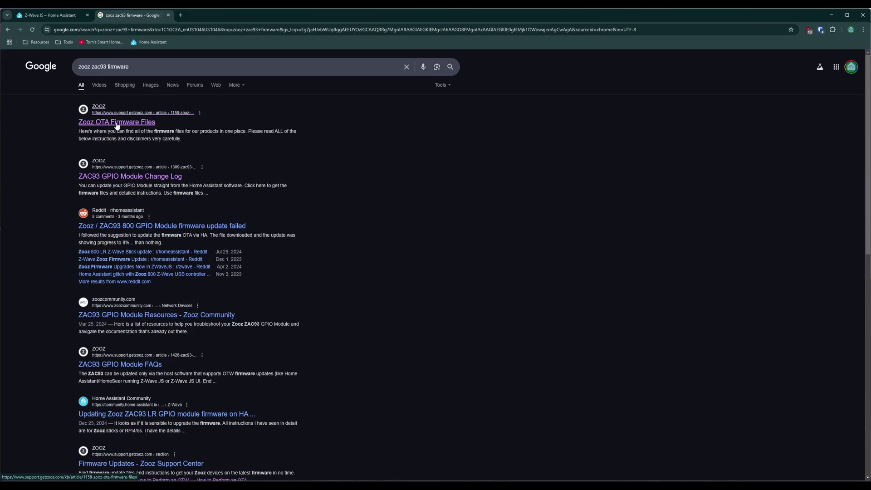
pyautogui.click(120, 123)
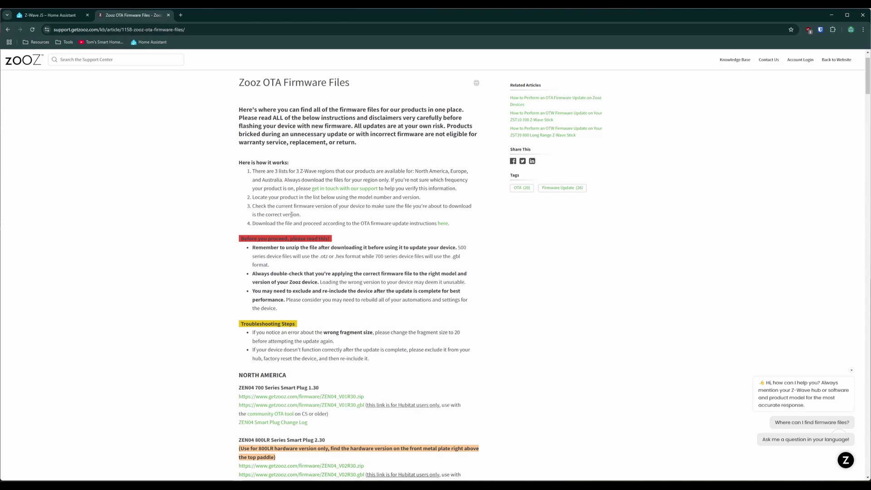
# - Find 'zac93' on the page and download the ZAC93 firmware 1.50 zip
pyautogui.hotkey('ctrl', 'f')
pyautogui.write('zac93')
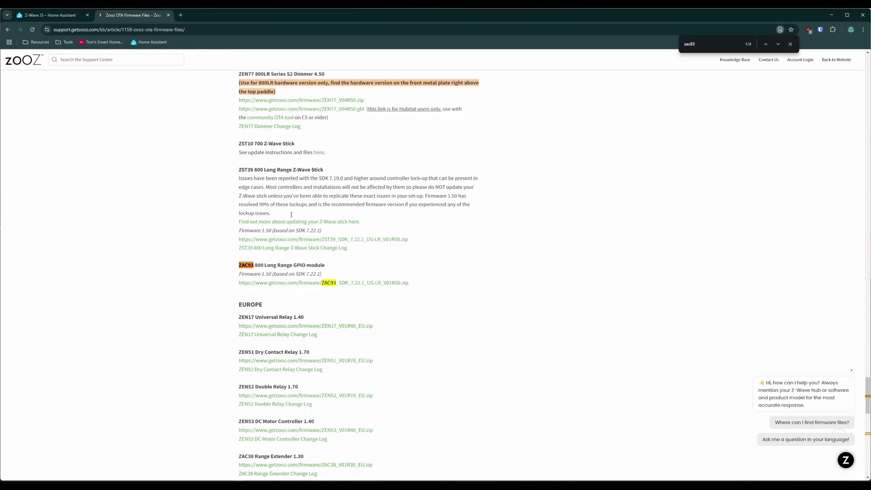
pyautogui.moveTo(257, 274); pyautogui.dragTo(333, 277)
pyautogui.click(333, 277)
pyautogui.click(57, 19)
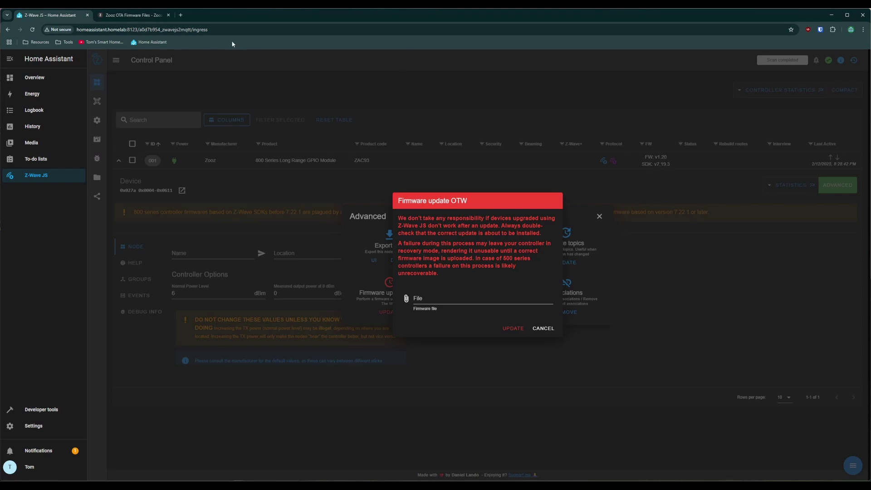
pyautogui.click(131, 15)
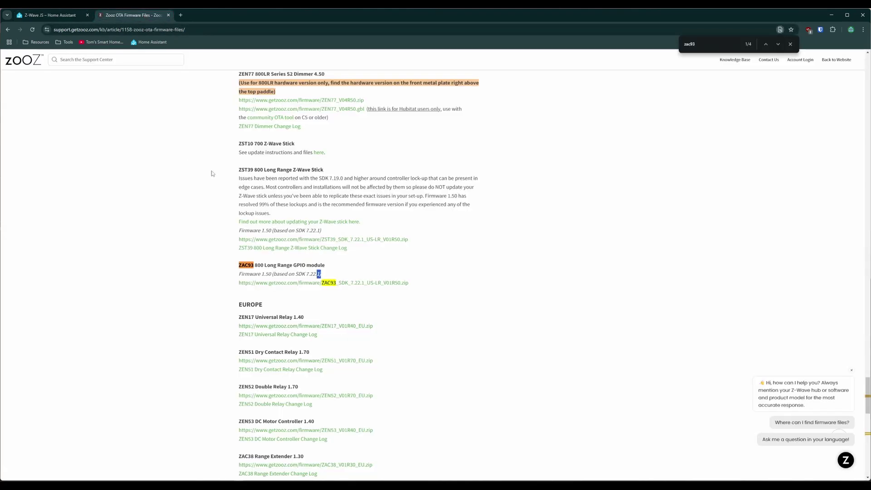
pyautogui.click(278, 282)
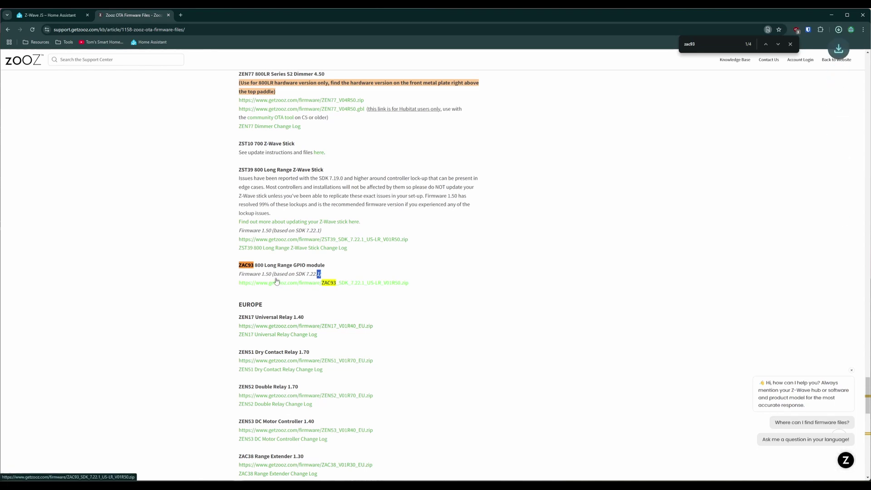
# - Extract the ZAC93 zip with 7-Zip into its own folder and select the .gbl firmware file
pyautogui.click(826, 49)
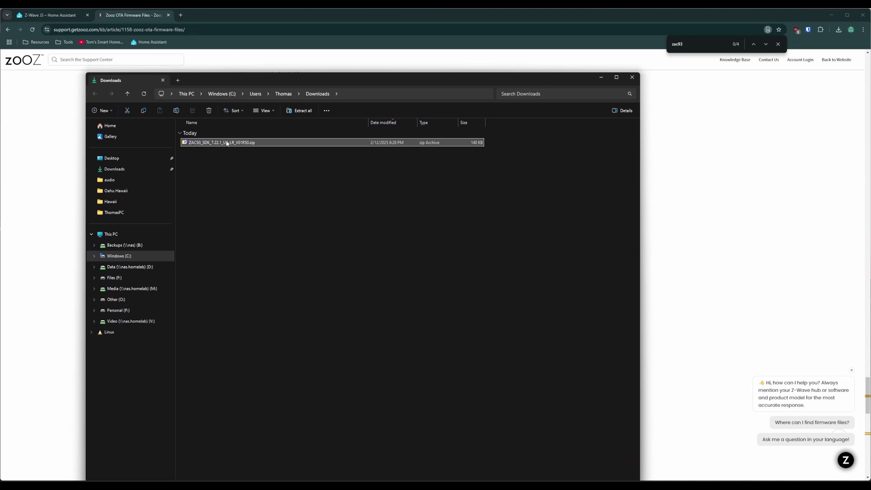
pyautogui.rightClick(226, 143)
pyautogui.moveTo(307, 208)
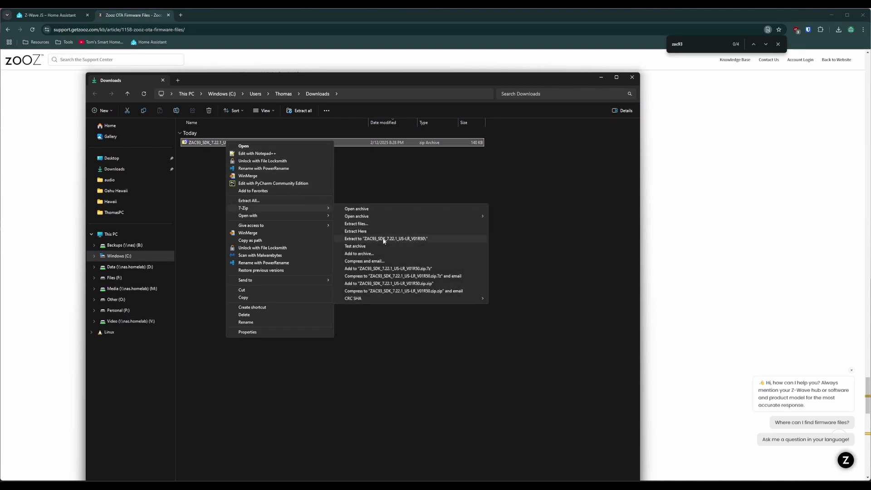
pyautogui.click(361, 237)
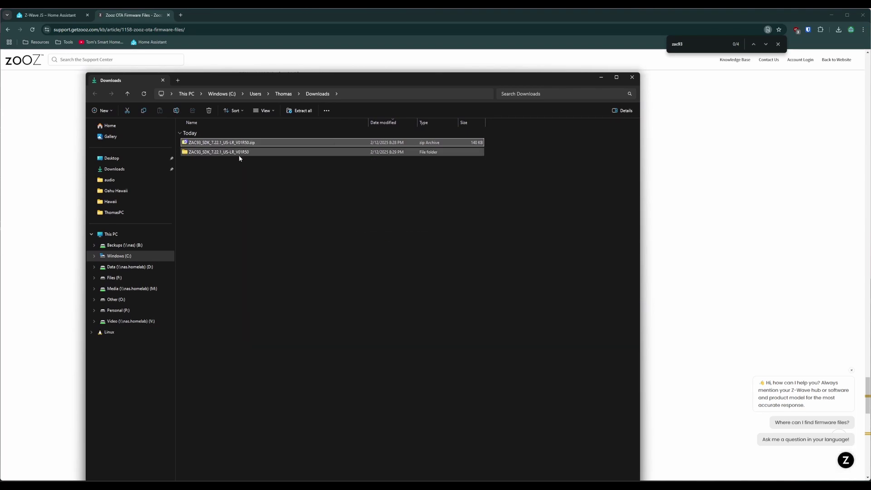
pyautogui.doubleClick(239, 154)
pyautogui.click(257, 144)
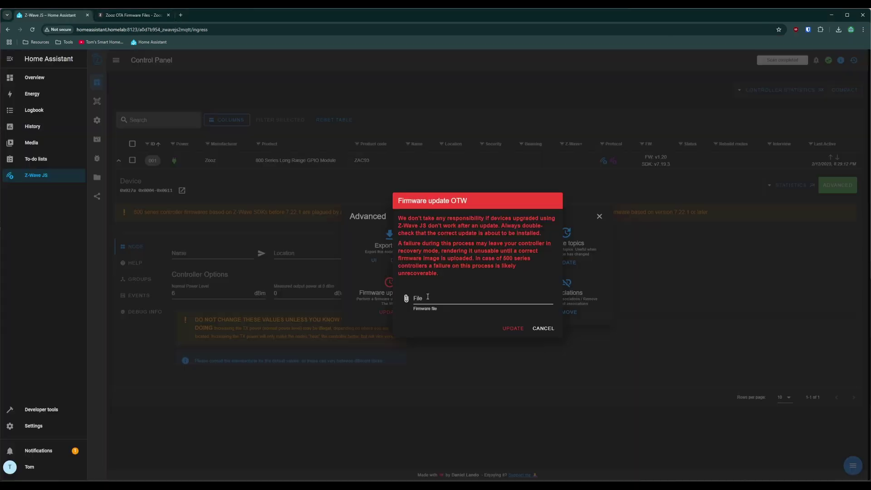
# - Attach ZAC93_SDK_7.22.1_US-LR_V01R50.gbl from the Downloads firmware folder to the OTW update dialog
pyautogui.click(427, 296)
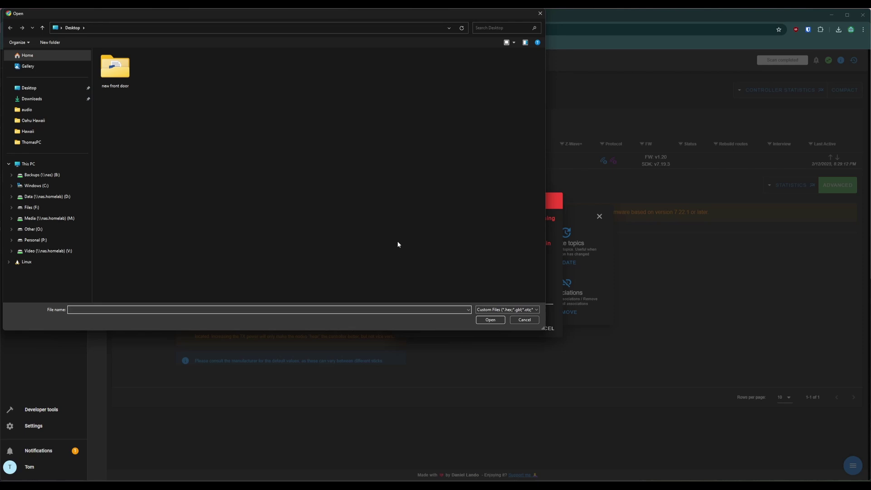
pyautogui.click(39, 103)
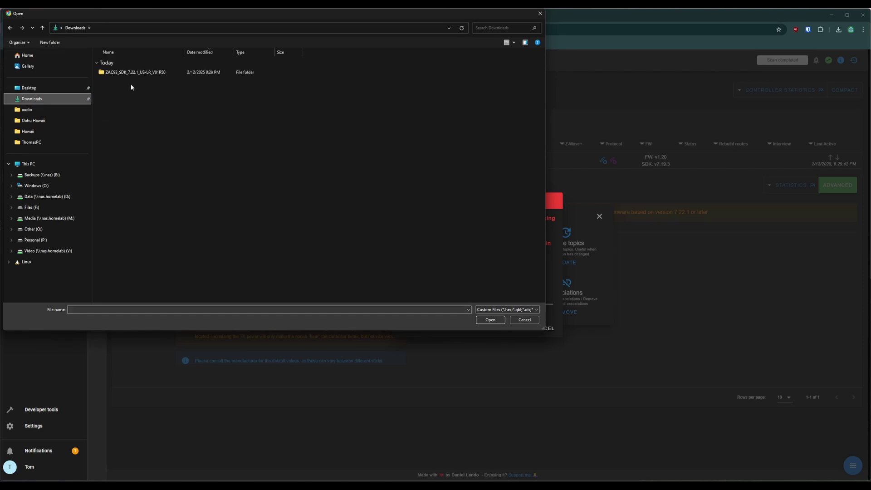
pyautogui.doubleClick(157, 73)
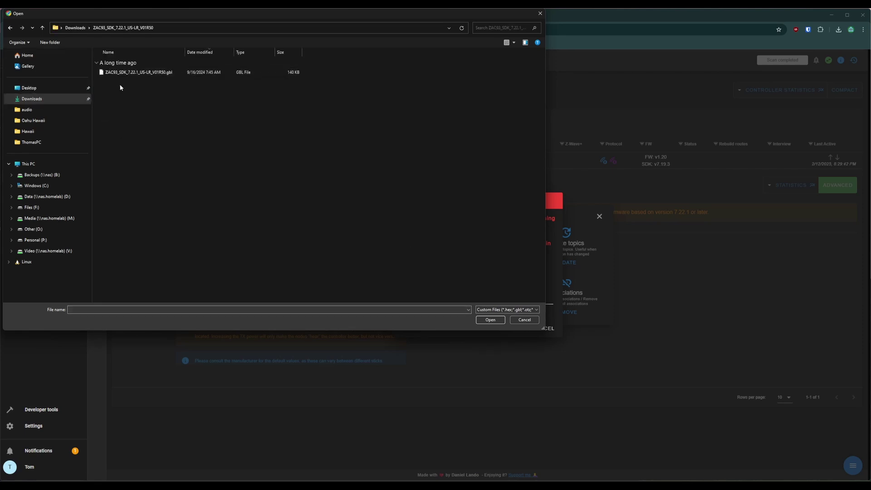
pyautogui.click(186, 73)
pyautogui.click(491, 320)
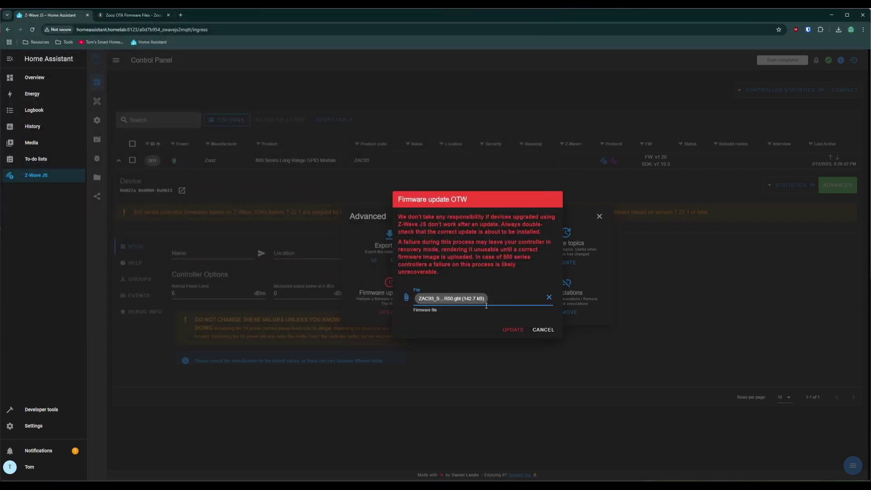
# - Flash the ZAC93 firmware, dismiss the success message and confirm the controller shows FW v1.50
pyautogui.click(512, 333)
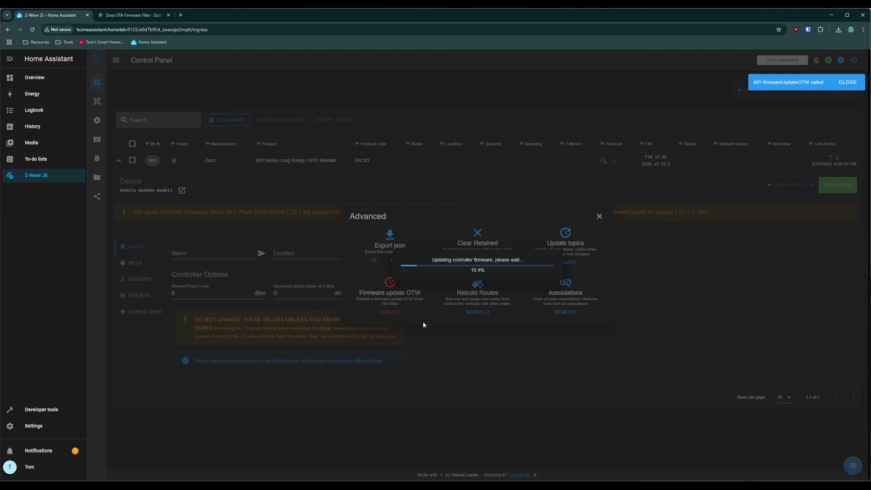
pyautogui.moveTo(491, 273); pyautogui.dragTo(474, 273)
pyautogui.click(474, 273)
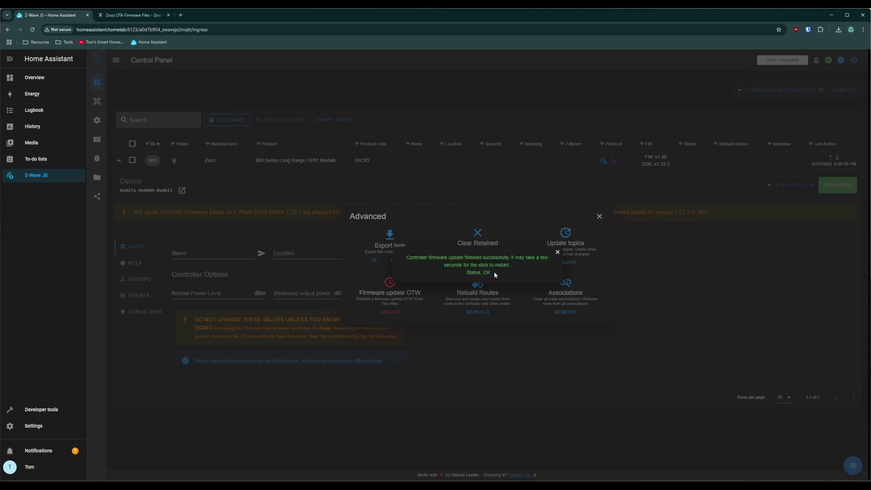
pyautogui.click(557, 252)
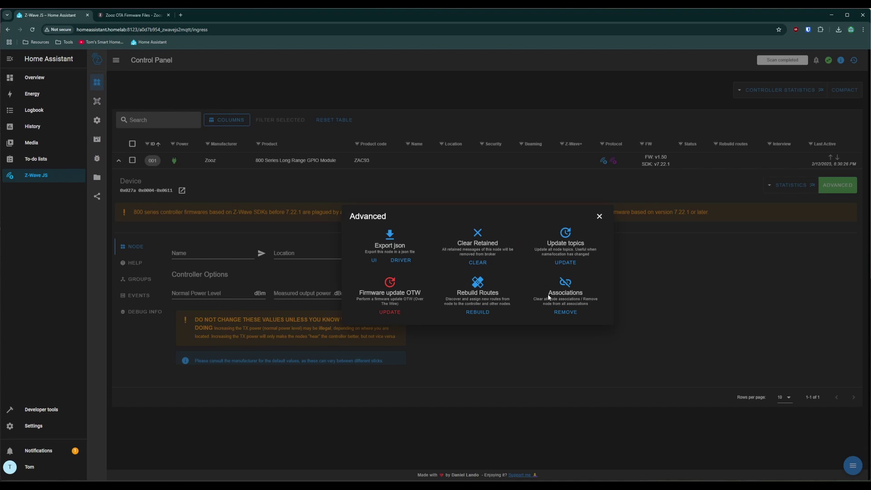
pyautogui.click(599, 217)
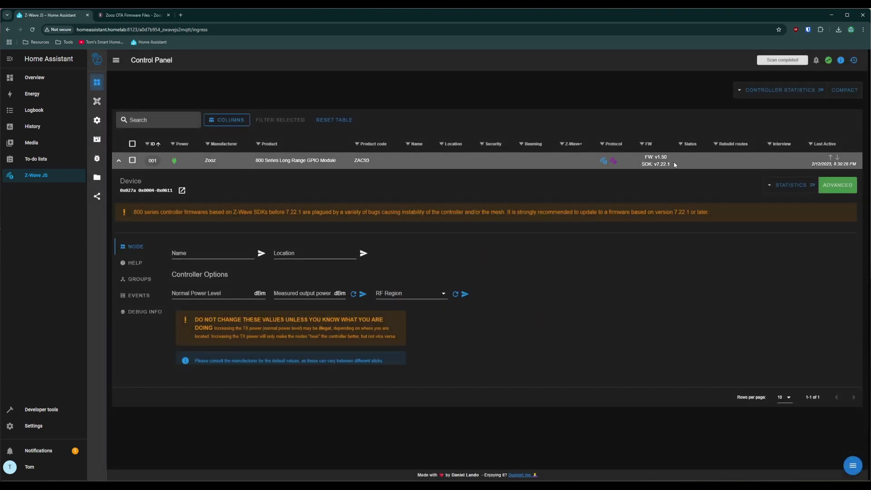
pyautogui.moveTo(674, 164); pyautogui.dragTo(654, 158)
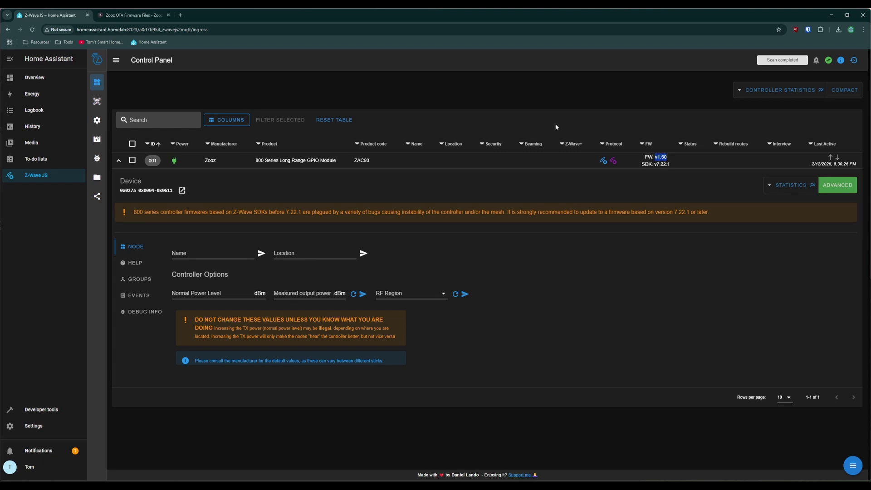
# - Collapse the controller row and start Inclusion from the Z-Wave JS Nodes Manager
pyautogui.click(508, 110)
pyautogui.click(149, 164)
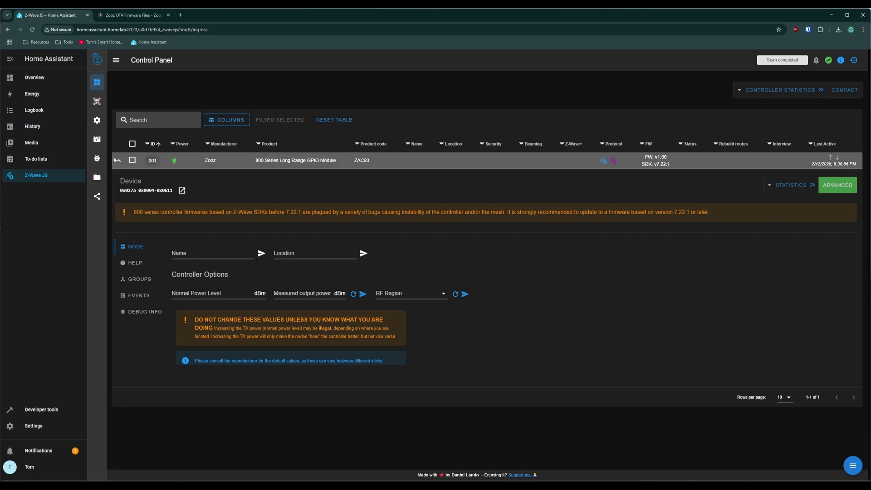
pyautogui.click(854, 465)
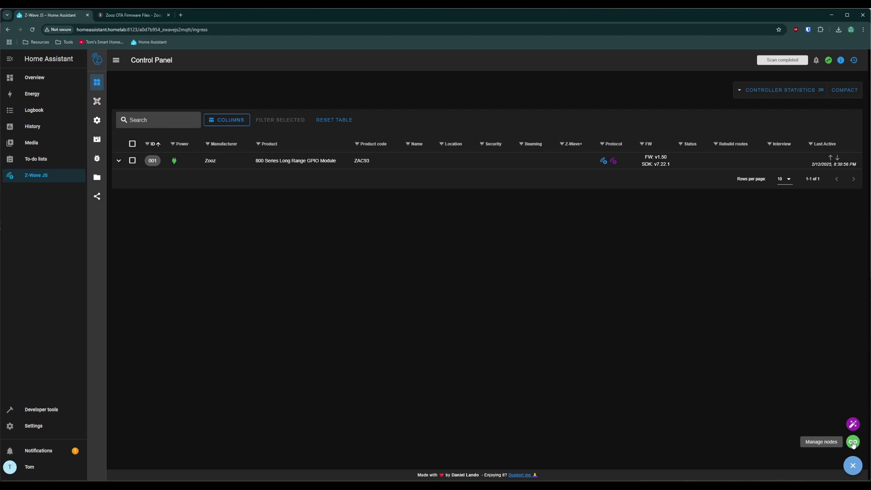
pyautogui.click(853, 443)
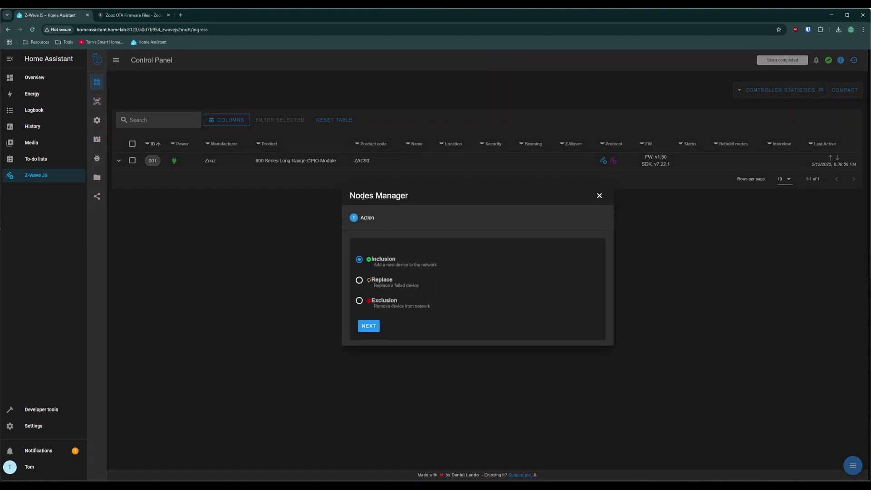
pyautogui.click(359, 260)
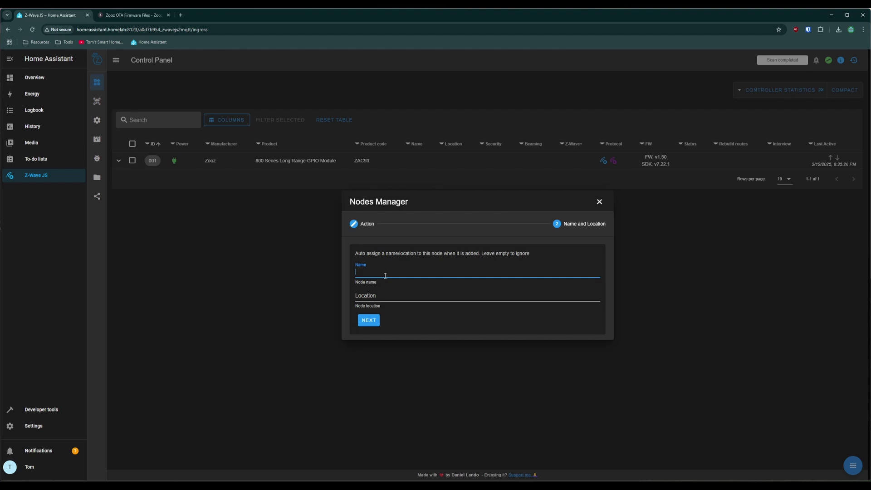
# - Name the node to be added 'Guest bedroom door'
pyautogui.write('Guest')
pyautogui.write('bedroom door')
pyautogui.moveTo(407, 272); pyautogui.dragTo(383, 272)
pyautogui.click(383, 296)
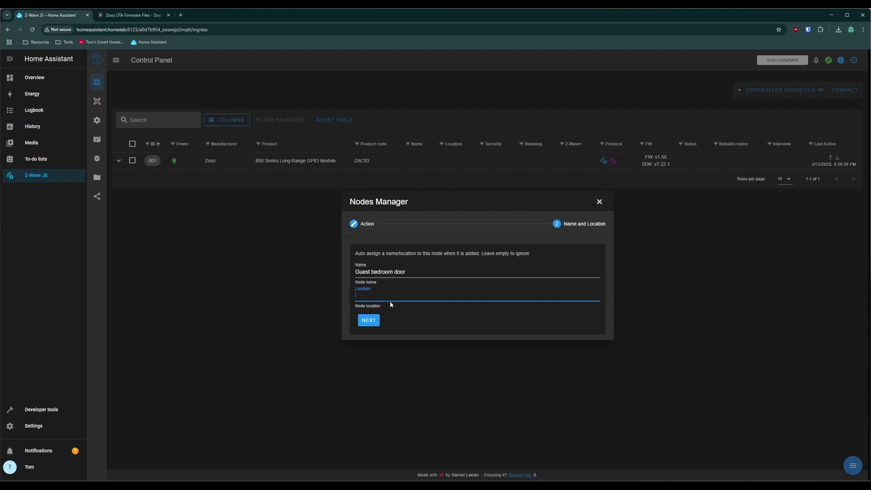
# - Include the HANK door sensor using Default inclusion with Force Security turned off
pyautogui.click(369, 320)
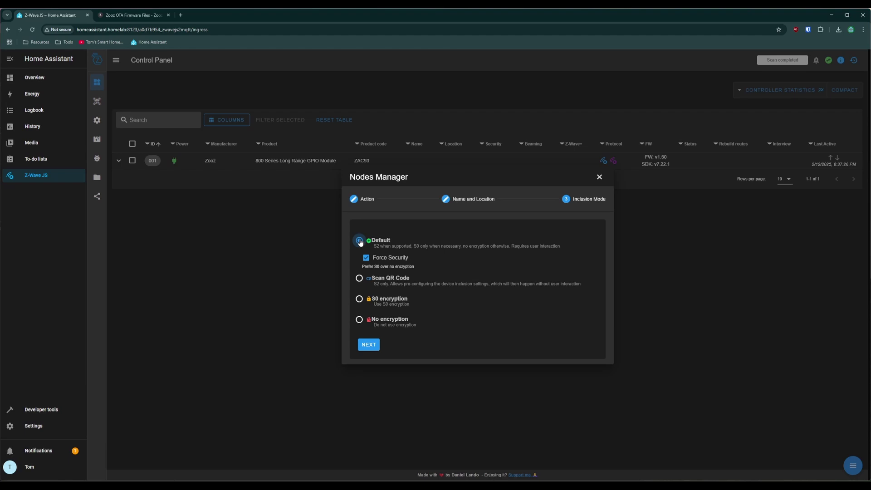
pyautogui.click(366, 257)
pyautogui.click(366, 345)
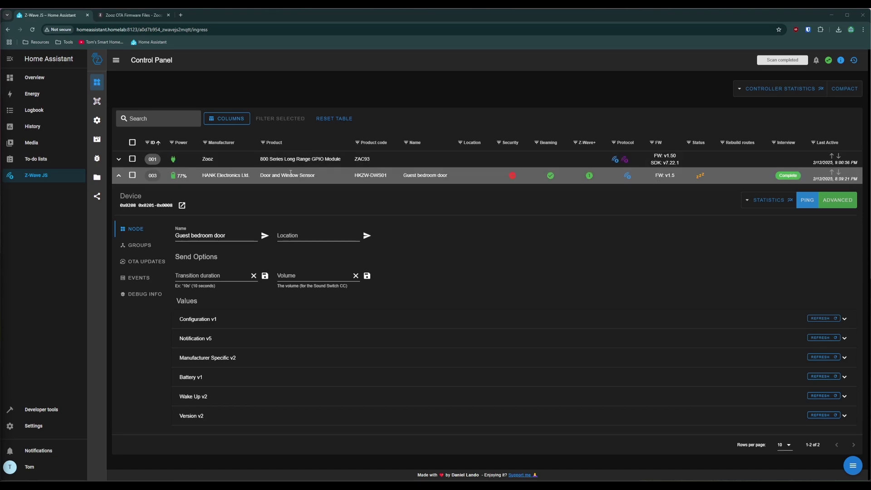
# - In Settings > Devices & services, add the discovered Z-Wave server and submit it
pyautogui.click(53, 429)
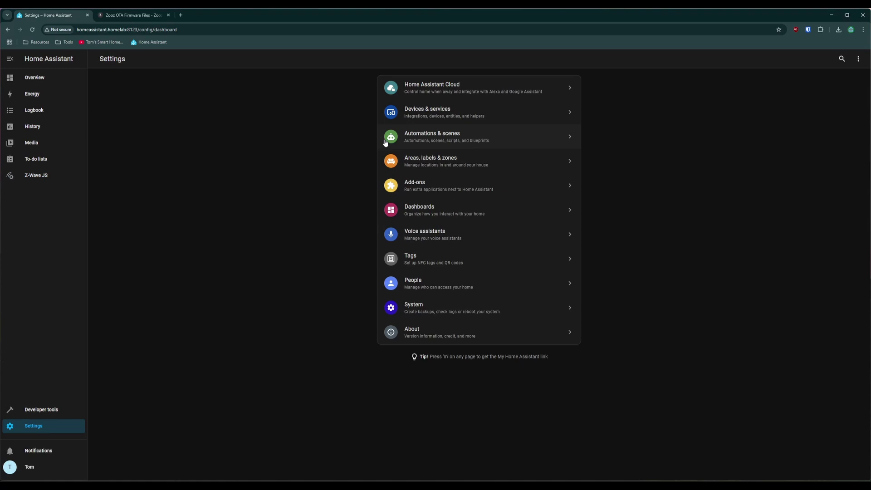
pyautogui.click(413, 114)
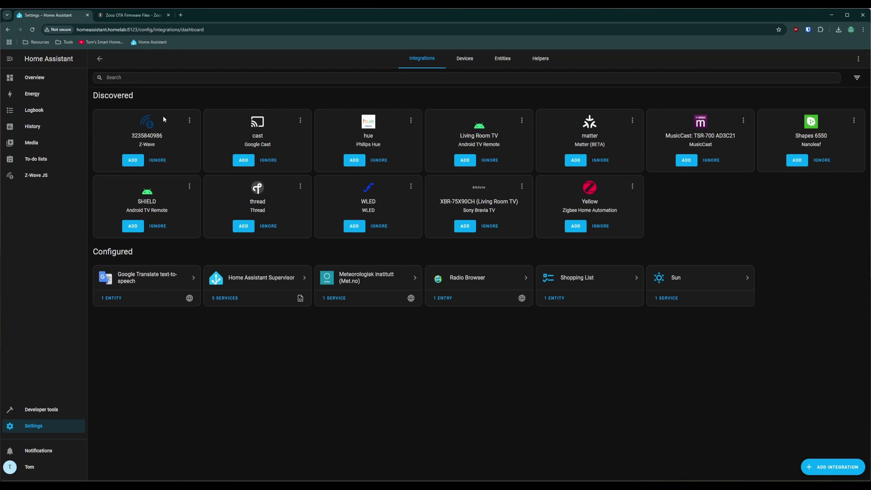
pyautogui.click(136, 163)
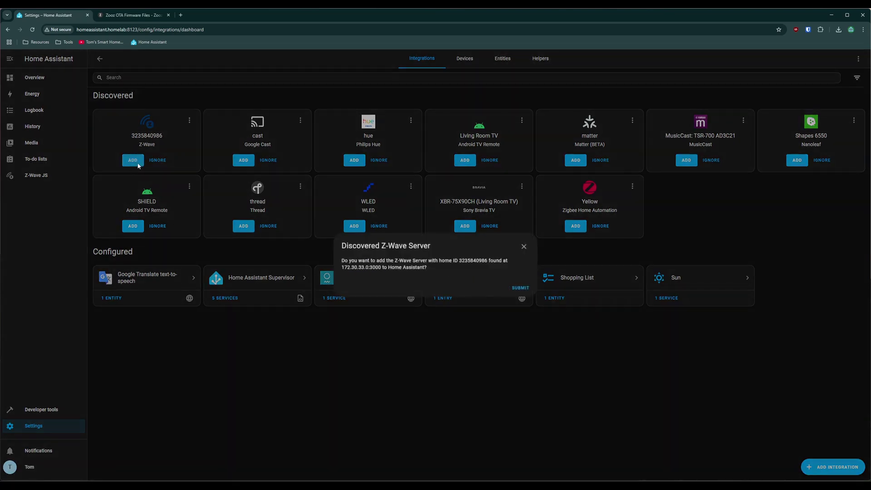
pyautogui.moveTo(349, 262); pyautogui.dragTo(432, 270)
pyautogui.click(433, 271)
pyautogui.click(522, 288)
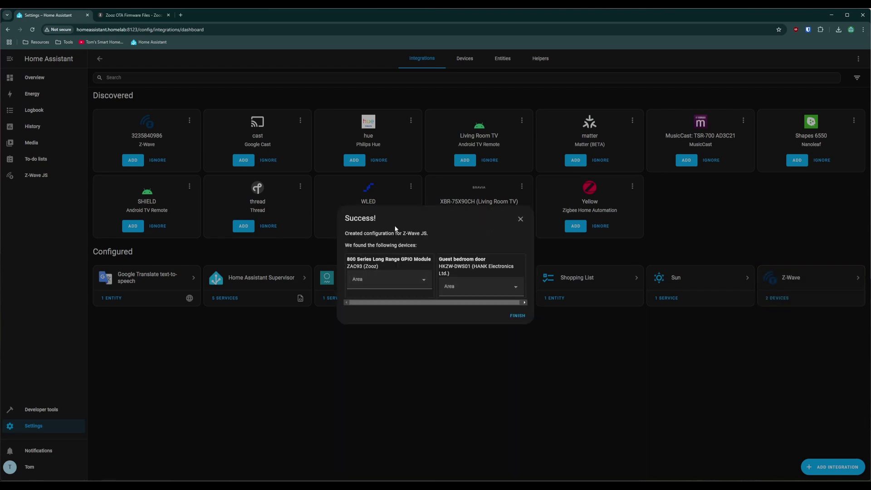
# - Finish setup and open the Guest bedroom door's 'Window/door is open' history
pyautogui.click(513, 315)
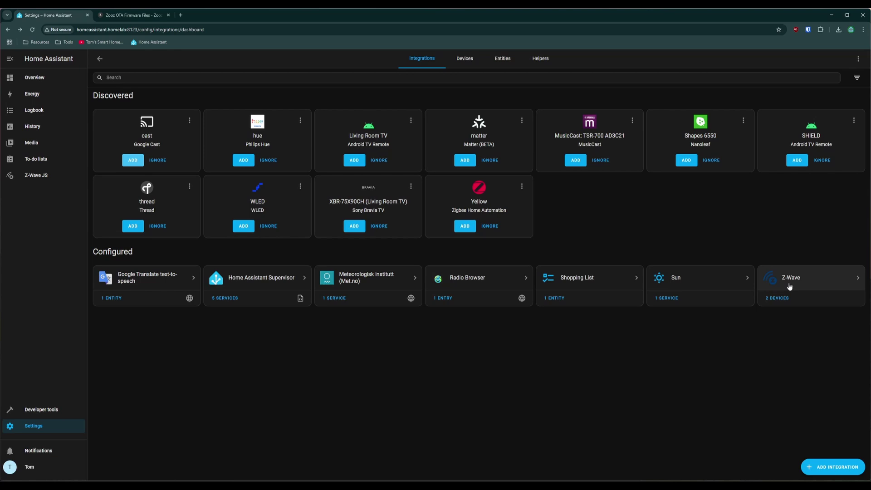
pyautogui.click(790, 286)
pyautogui.click(429, 119)
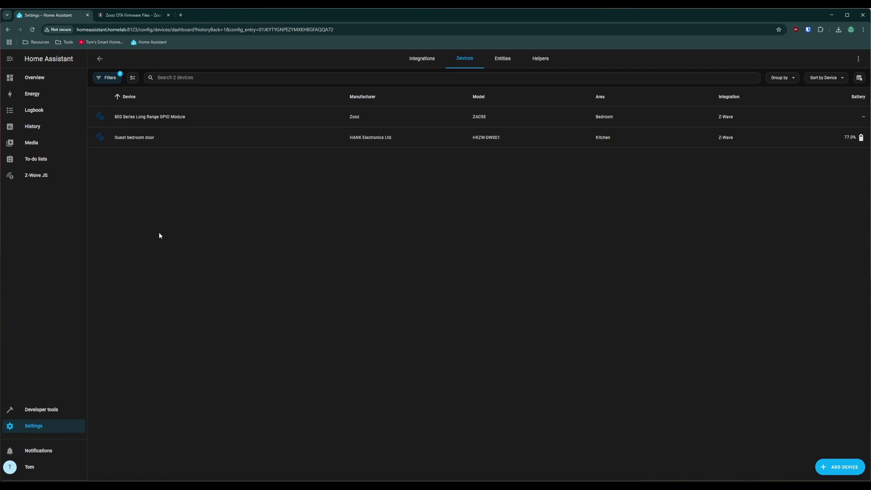
pyautogui.click(130, 140)
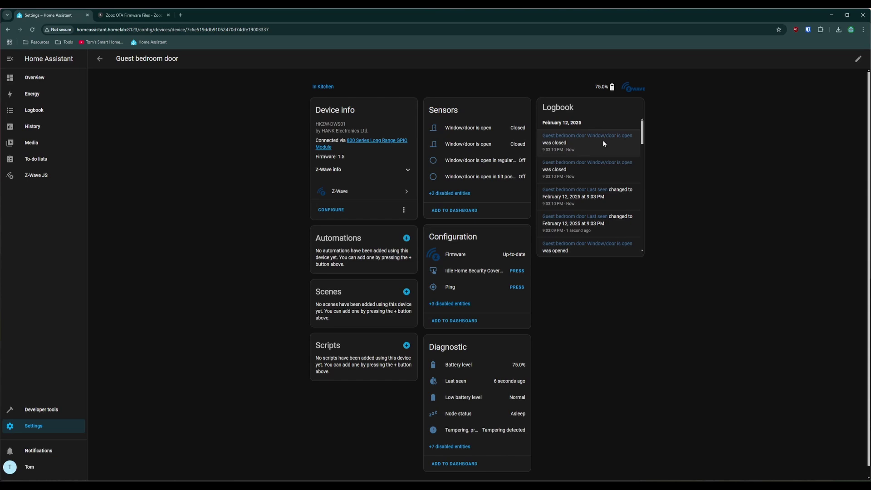
pyautogui.click(576, 135)
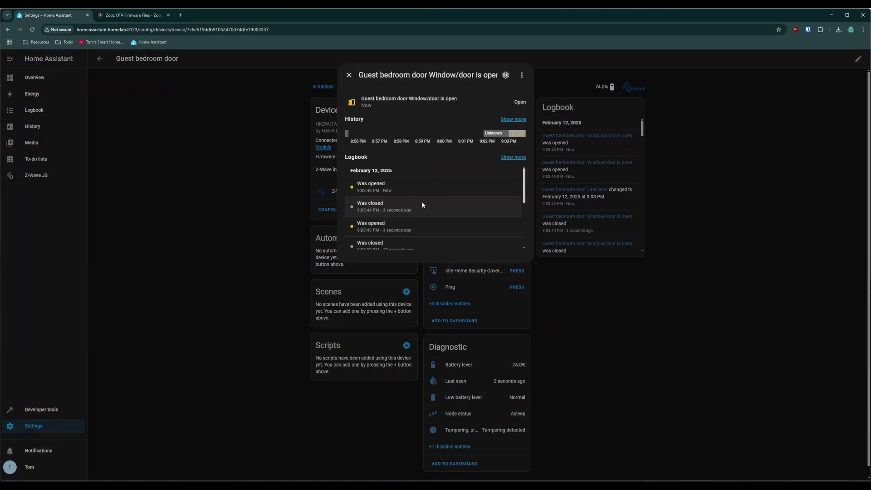